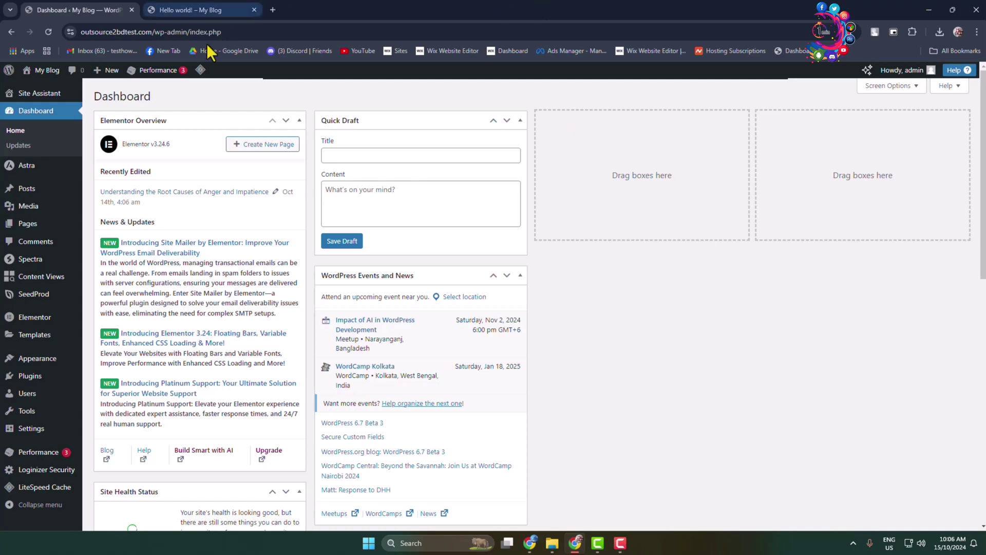
Load elfsight.com in a new Chrome tab
click(272, 10)
text(e)
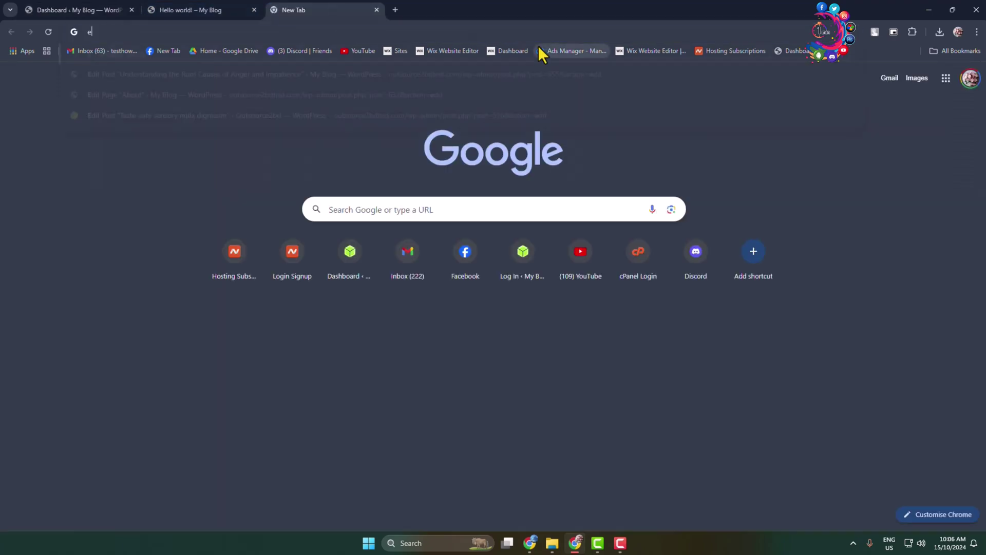
text(lfsight.c)
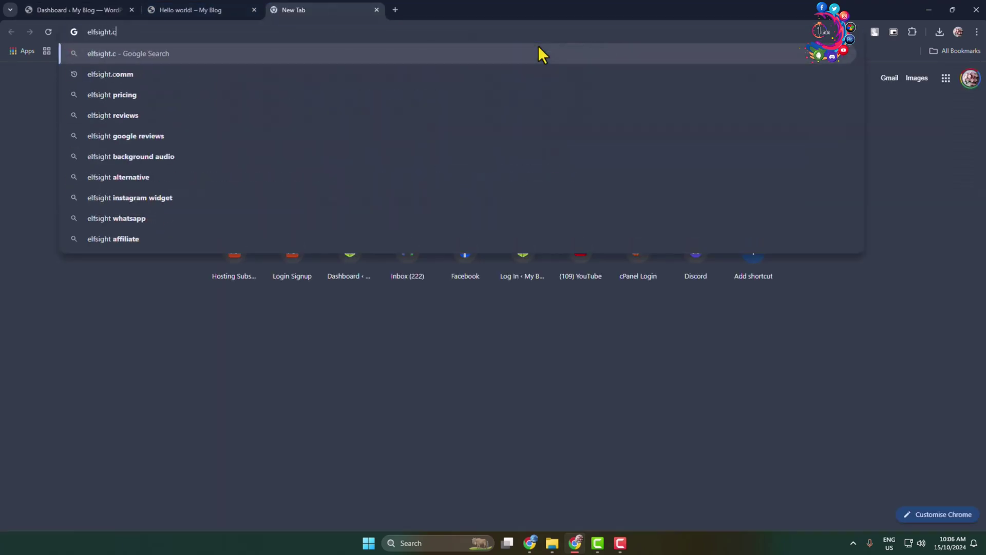
text(om)
key(Return)
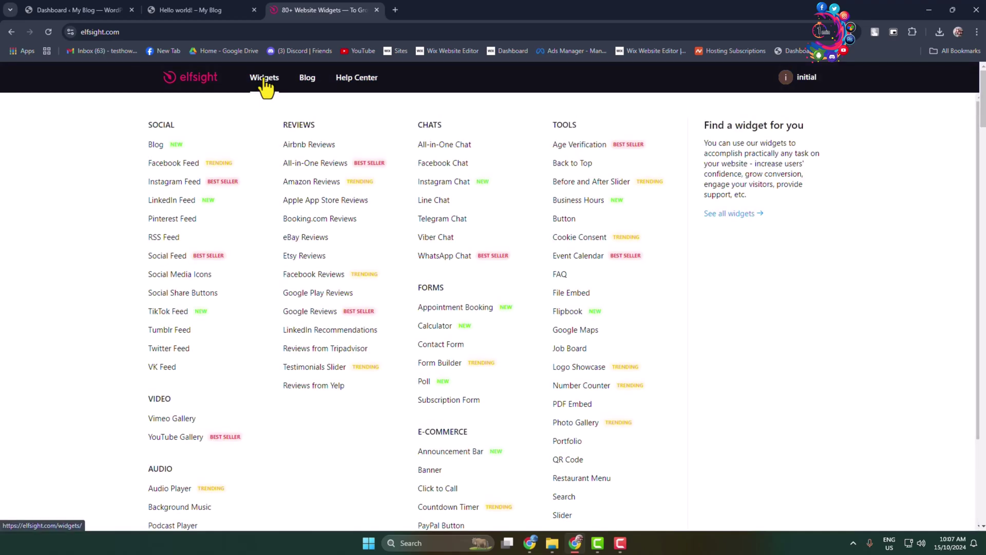
Open Elfsight's Widgets catalogue and search it for 'weather'
mouse_move(265, 77)
click(265, 86)
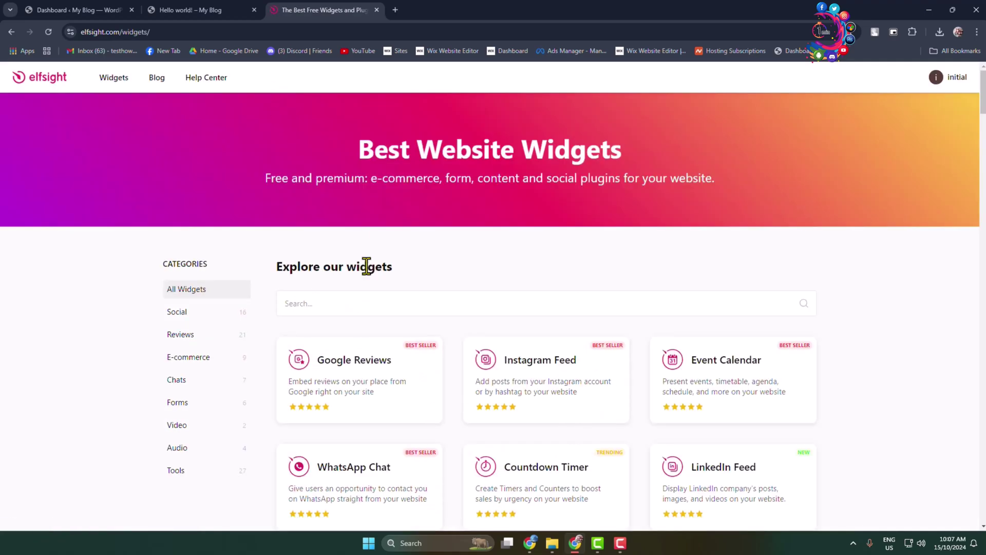
click(330, 306)
text(weather)
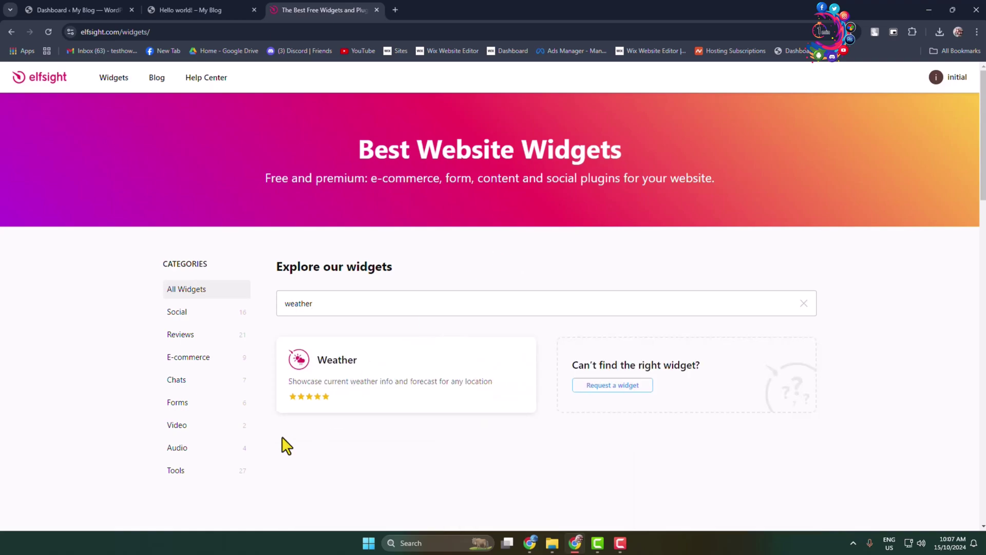
Preview Detailed Forecast 2, Daily Forecast and Detailed Forecast 3, then reselect Detailed Forecast
click(345, 375)
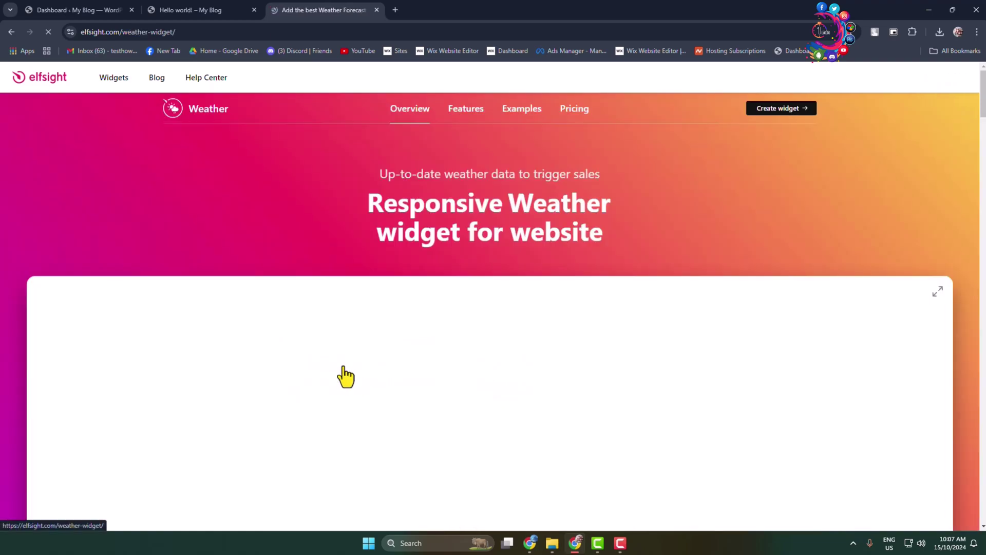
scroll(355, 293, down, 3)
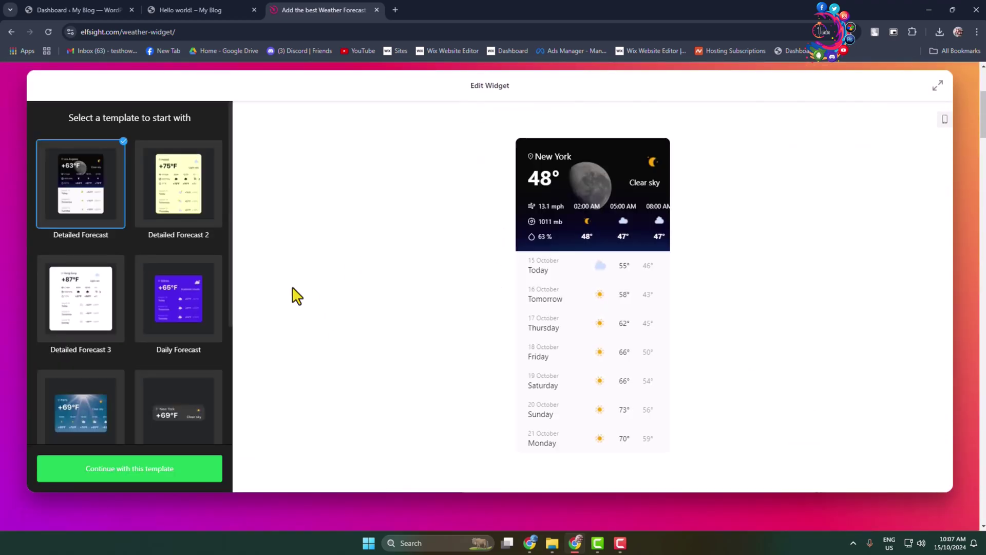
scroll(180, 249, down, 2)
scroll(181, 253, down, 1)
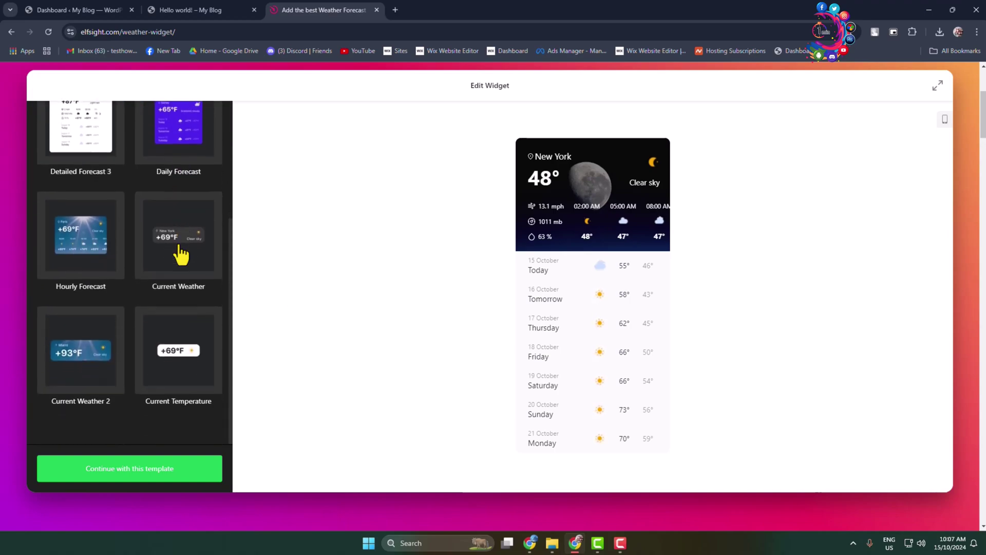
scroll(181, 255, up, 2)
scroll(172, 293, up, 1)
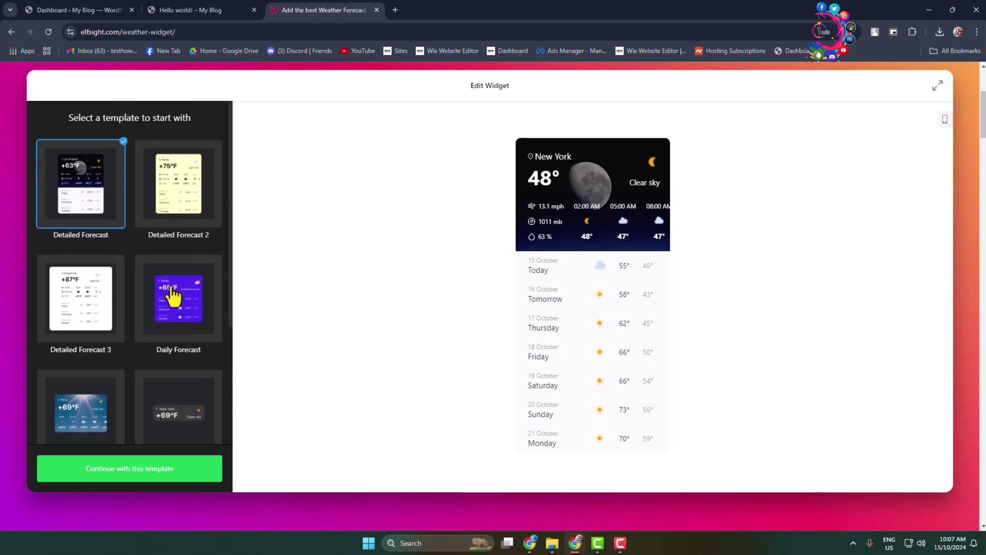
click(163, 183)
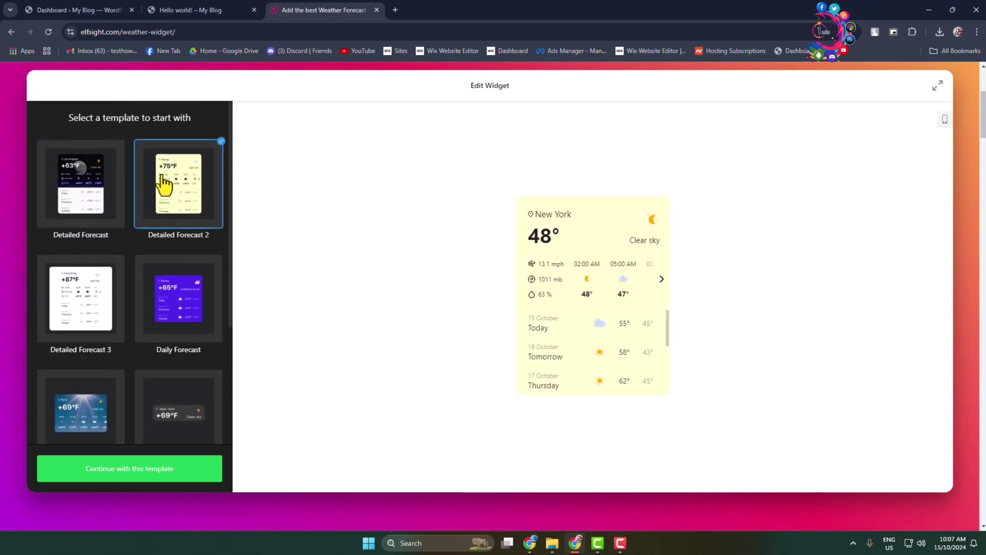
click(87, 204)
click(141, 314)
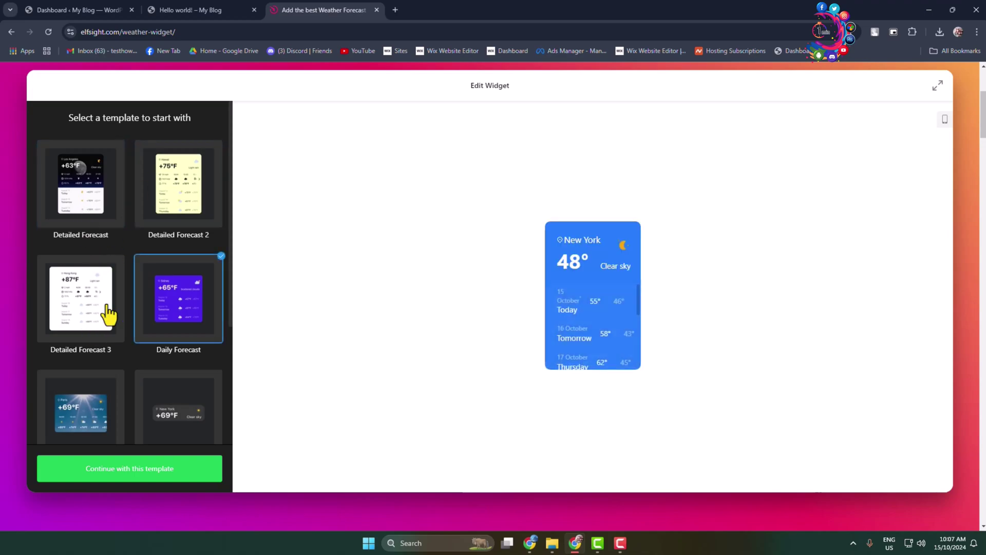
click(94, 310)
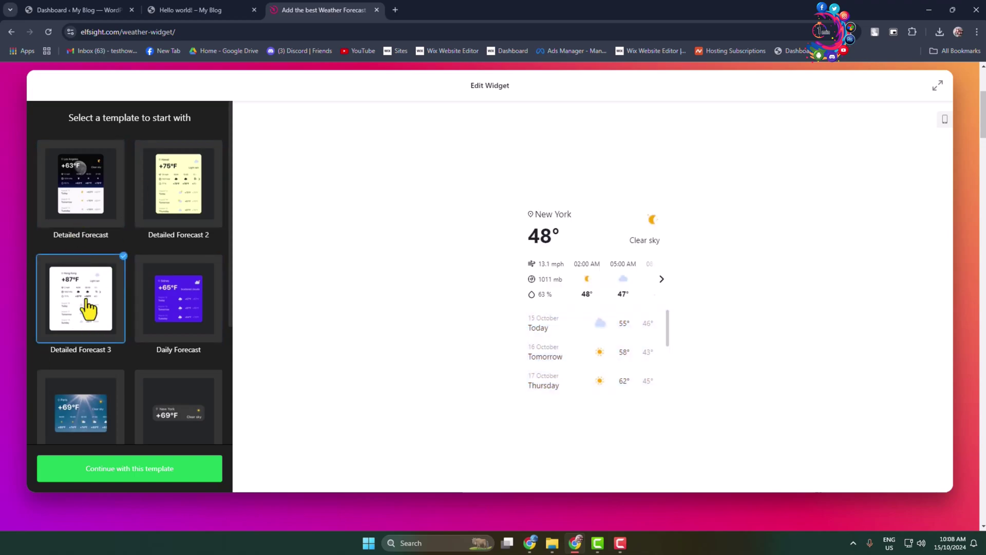
click(69, 207)
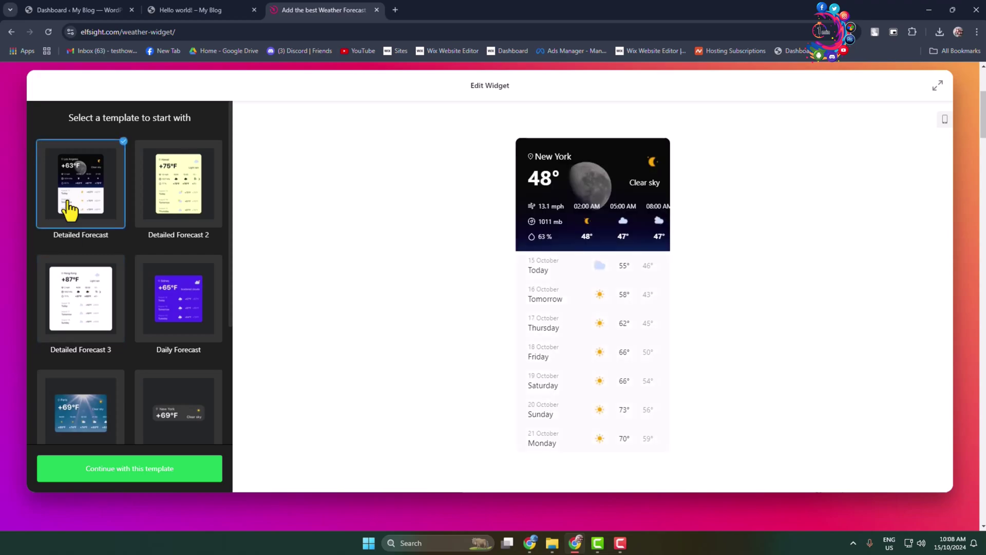
Continue with Detailed Forecast, keep Specific Location, and enter 'dhaka' as the city
click(145, 480)
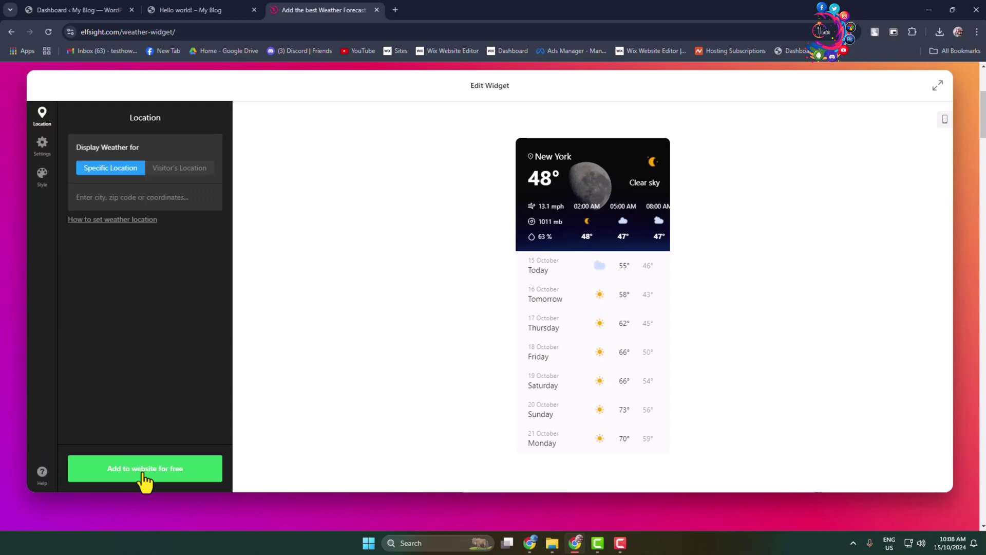
scroll(120, 183, up, 2)
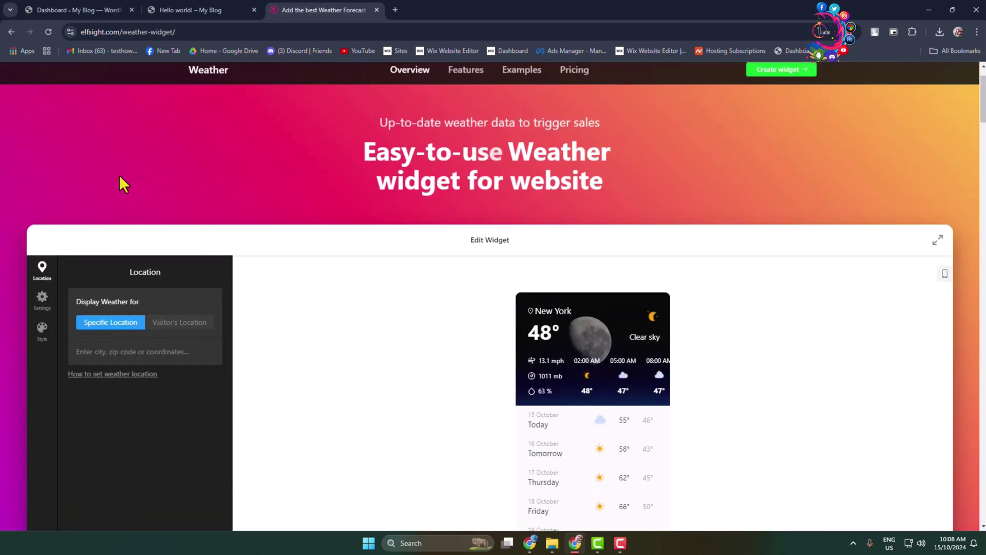
scroll(723, 281, down, 1)
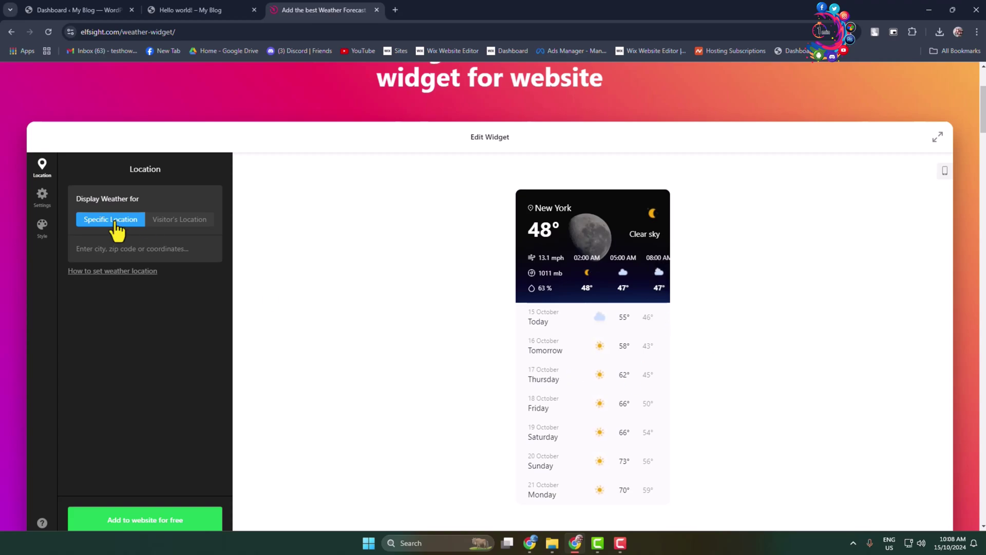
click(192, 233)
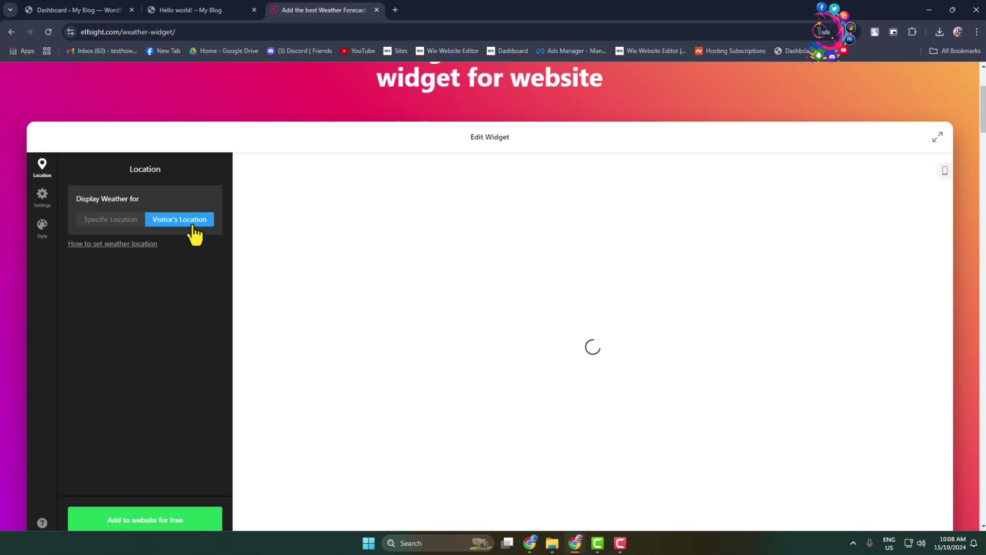
click(108, 224)
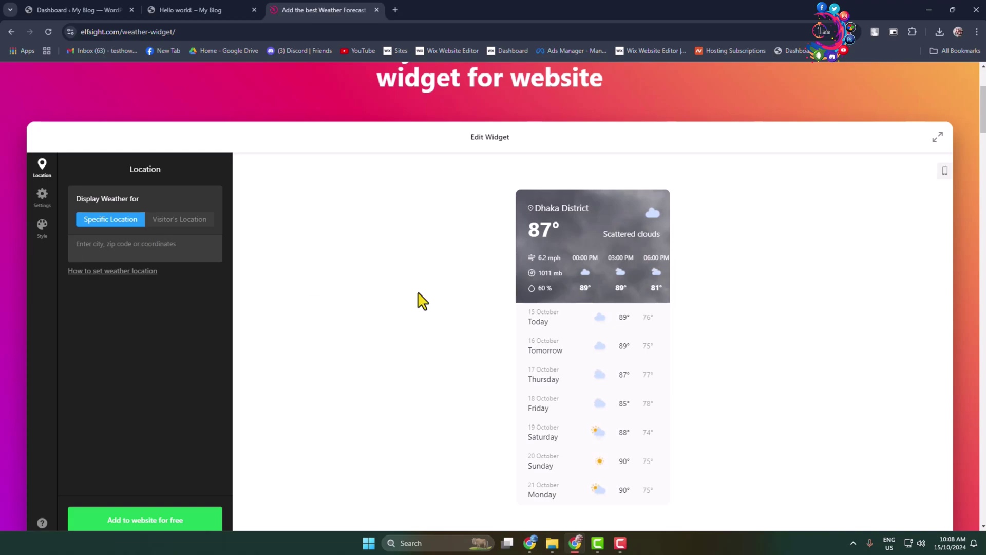
click(90, 259)
text(dhaka)
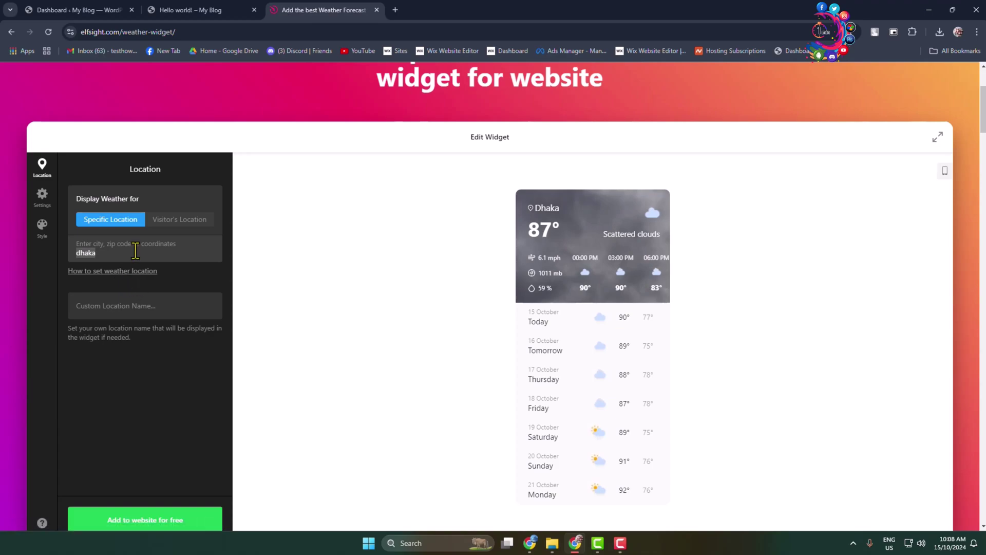
Page back and forth through the Dhaka preview's hourly forecast
click(660, 272)
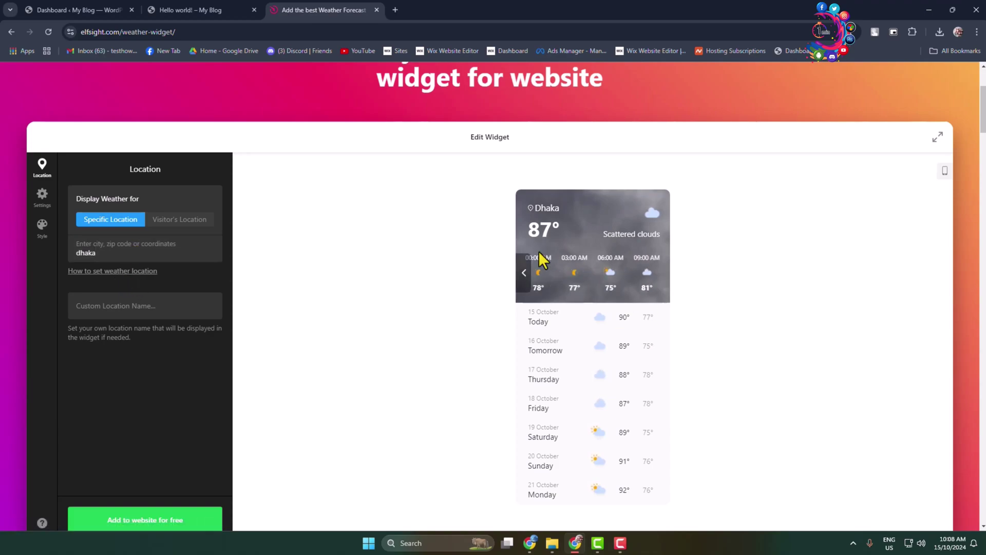
click(525, 273)
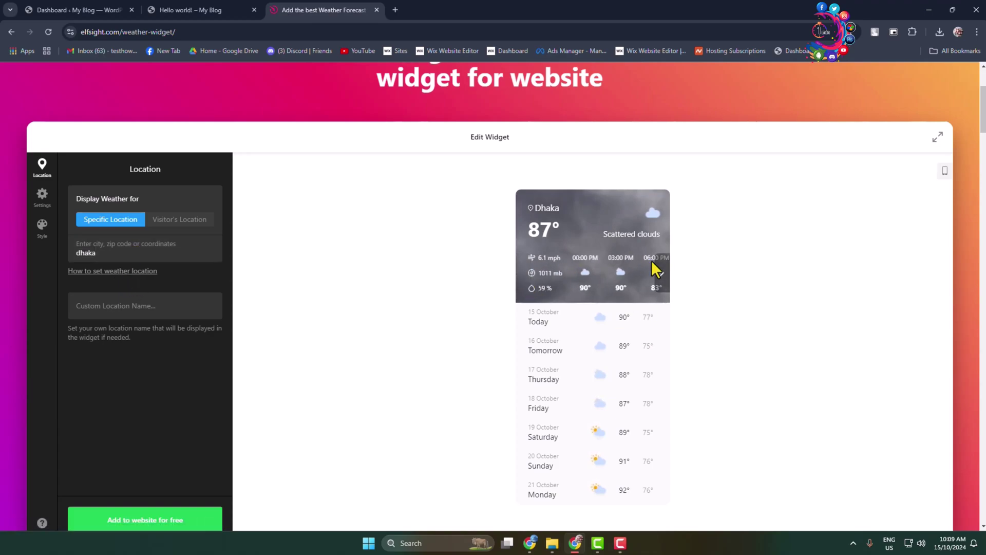
click(661, 274)
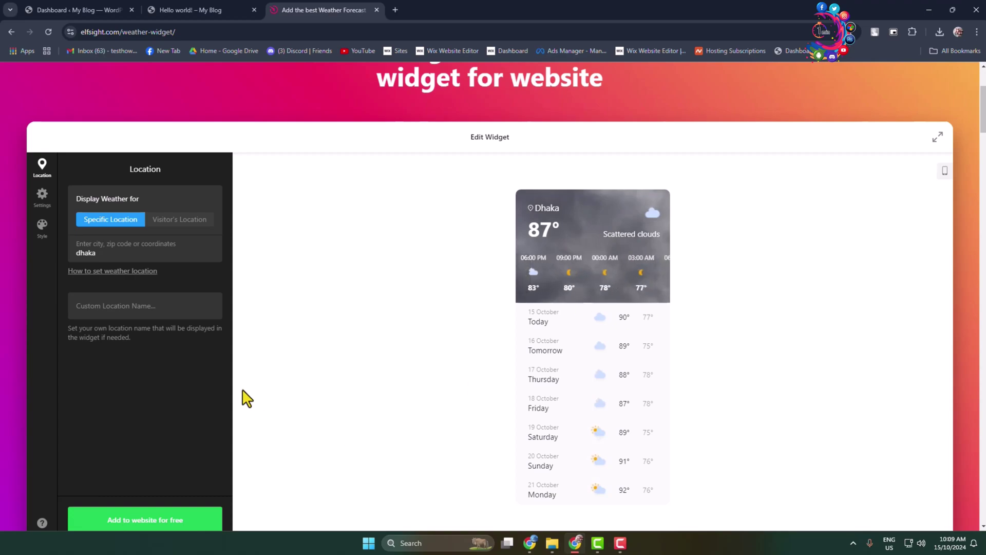
Review the Language and Temperature Unit dropdowns, leaving English and Fahrenheit selected
click(42, 199)
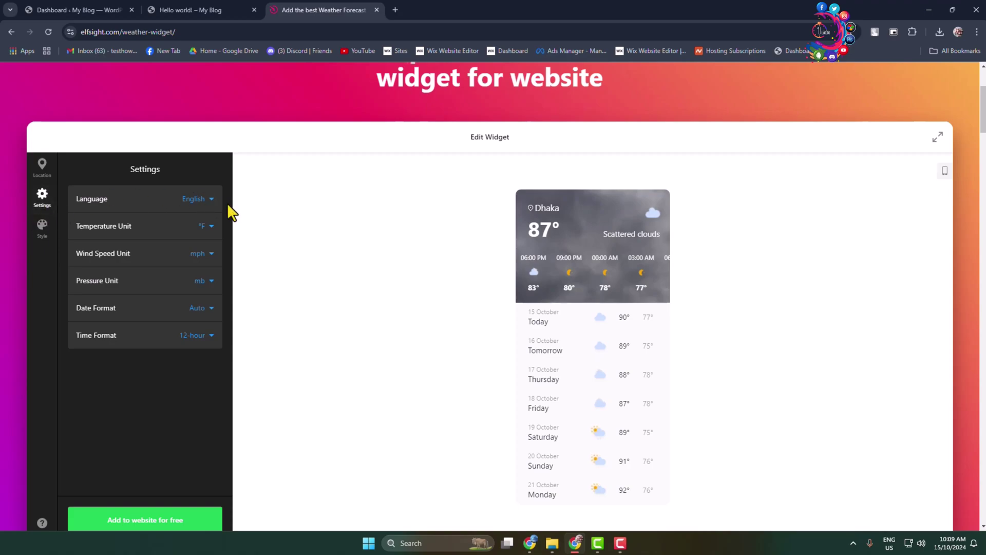
click(205, 202)
scroll(212, 332, down, 4)
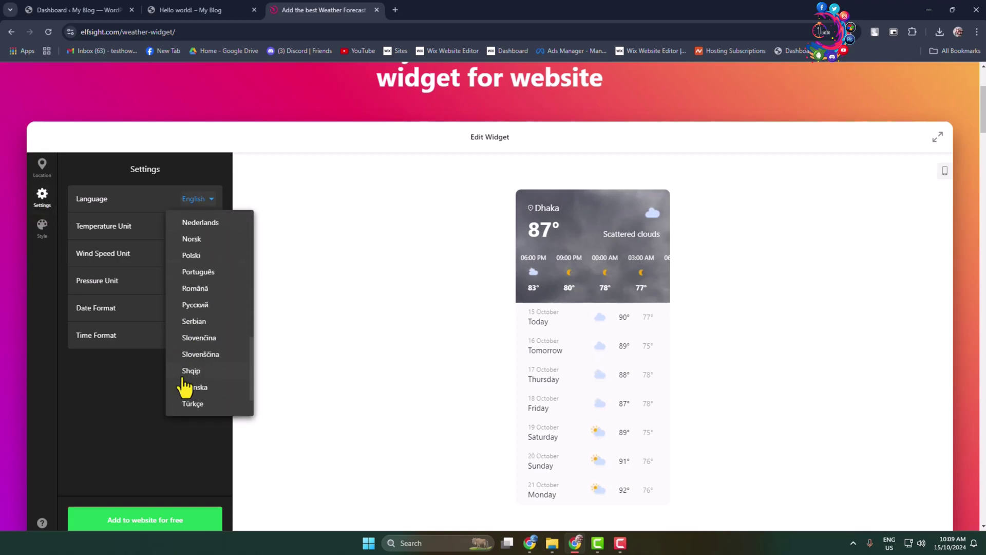
scroll(190, 382, down, 1)
mouse_move(592, 270)
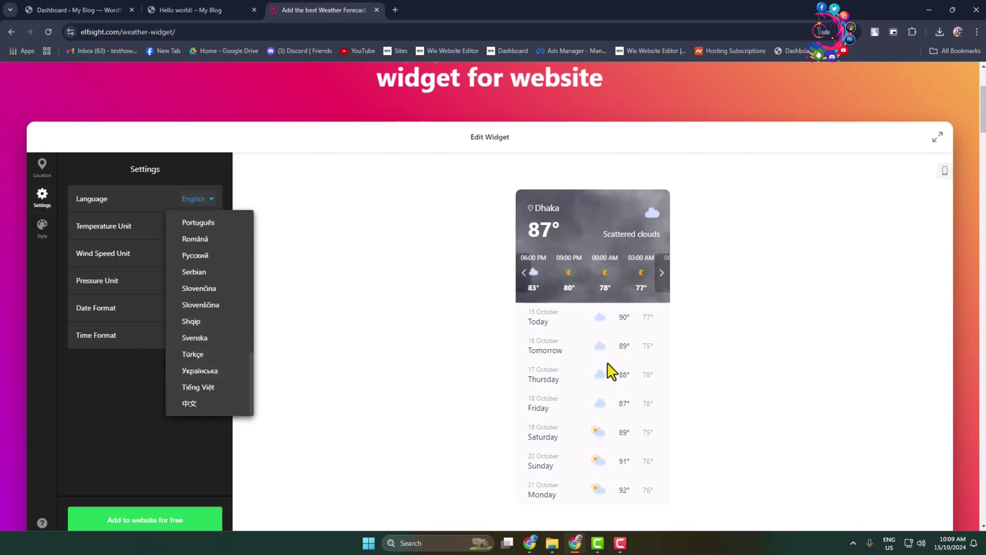
click(74, 358)
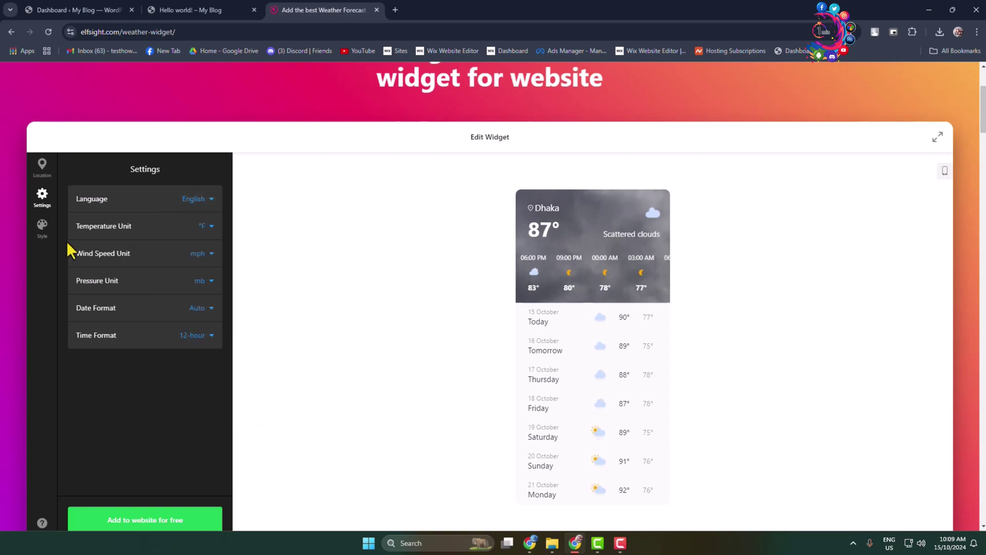
click(209, 231)
click(126, 293)
Choose the full daily-forecast layout and keep Themed Image after trying Color background
click(43, 238)
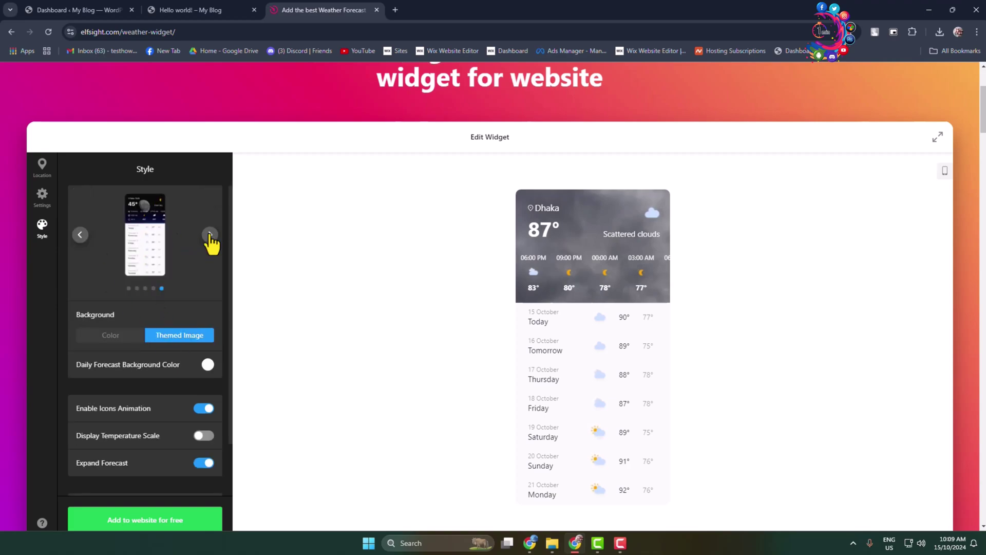
click(210, 238)
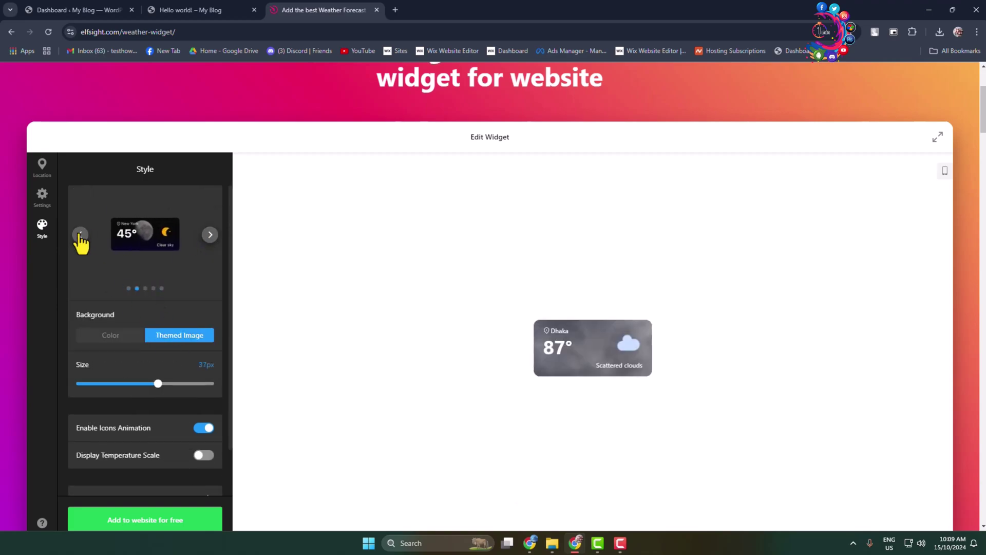
click(79, 236)
click(210, 235)
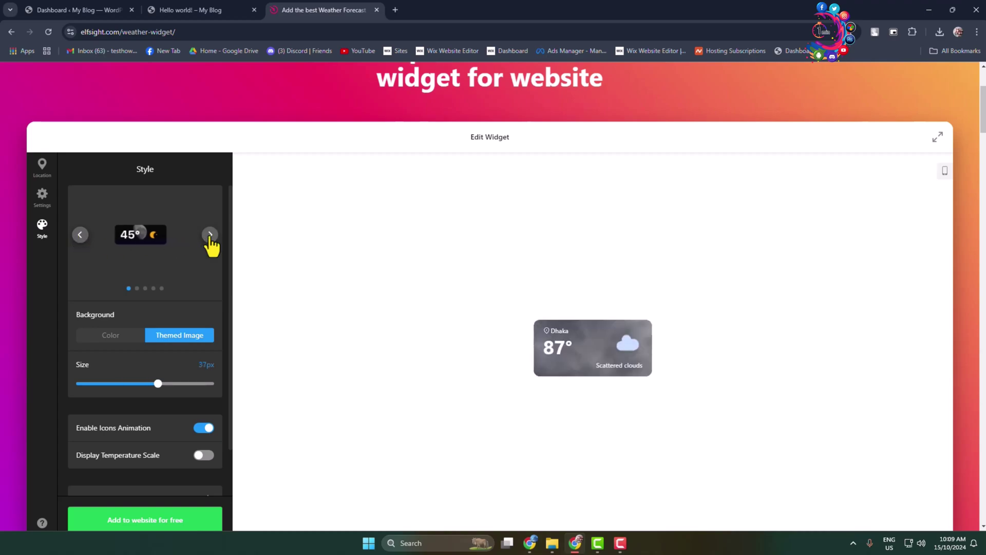
click(210, 236)
click(79, 236)
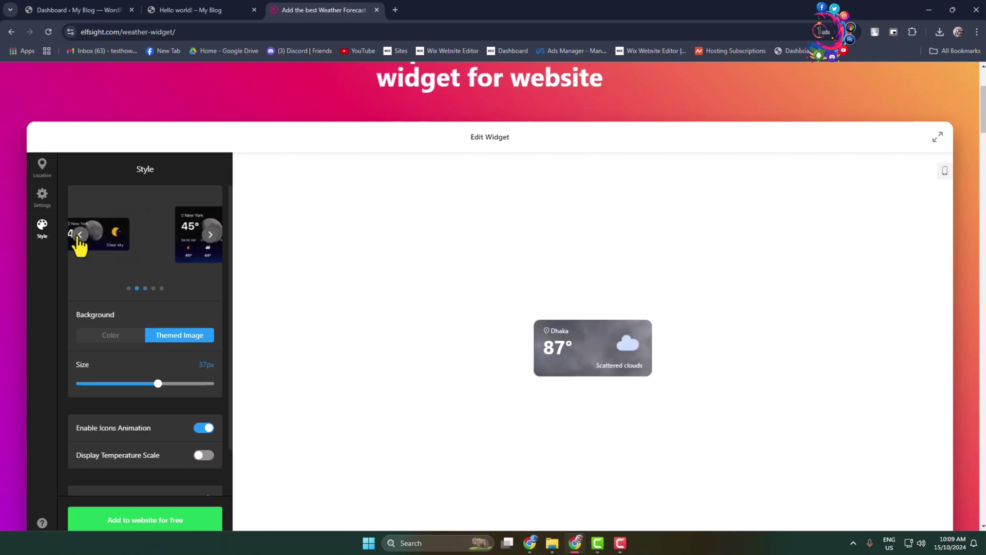
click(81, 236)
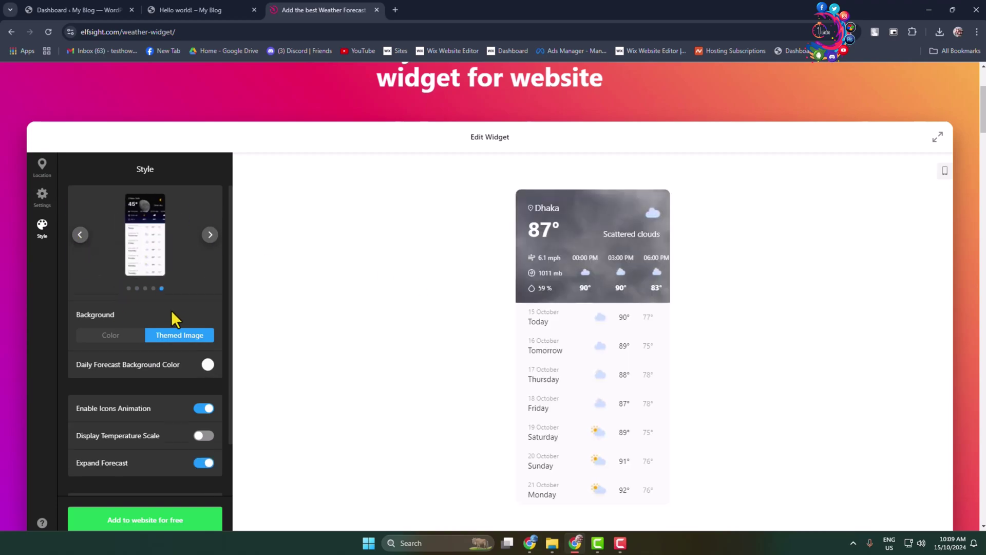
scroll(126, 288, down, 1)
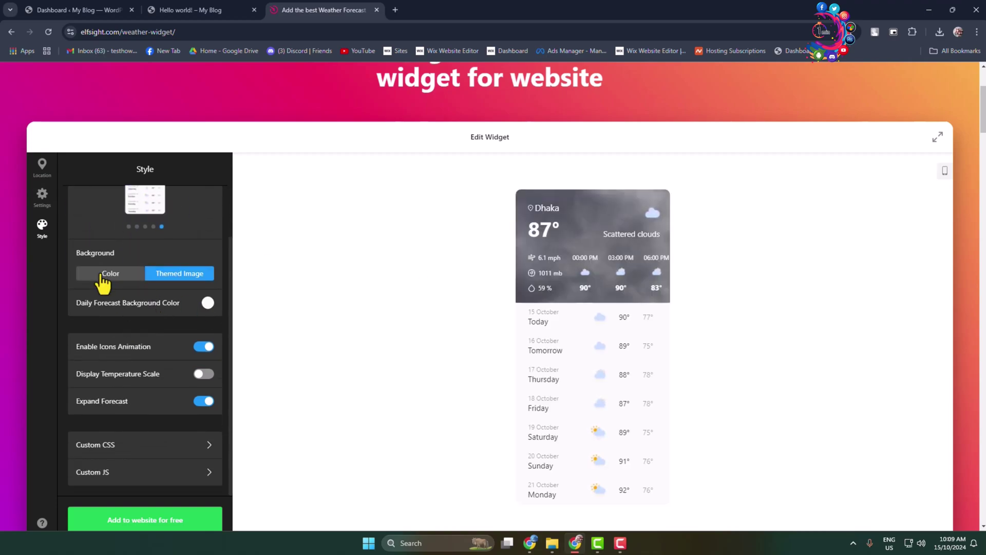
click(102, 278)
click(191, 277)
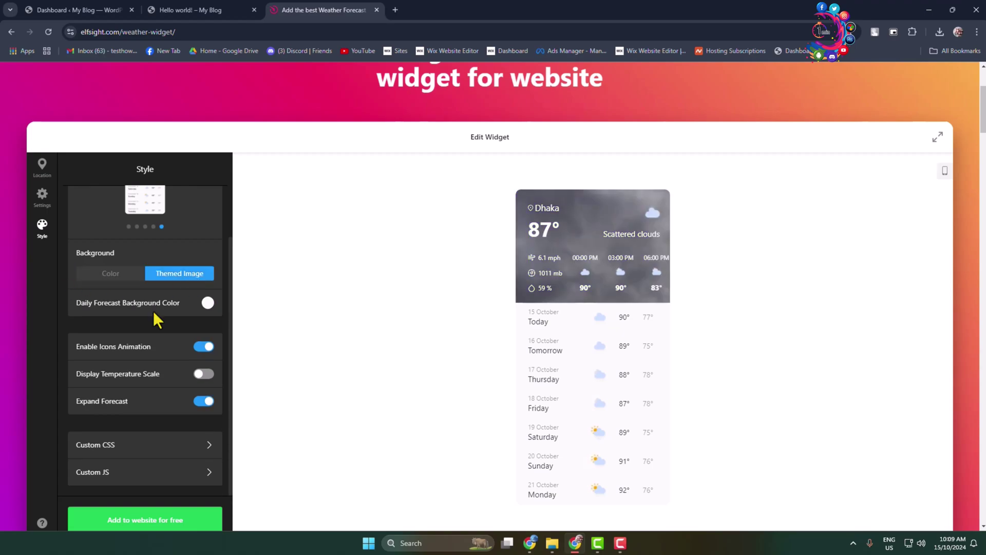
scroll(154, 324, down, 3)
scroll(154, 227, up, 4)
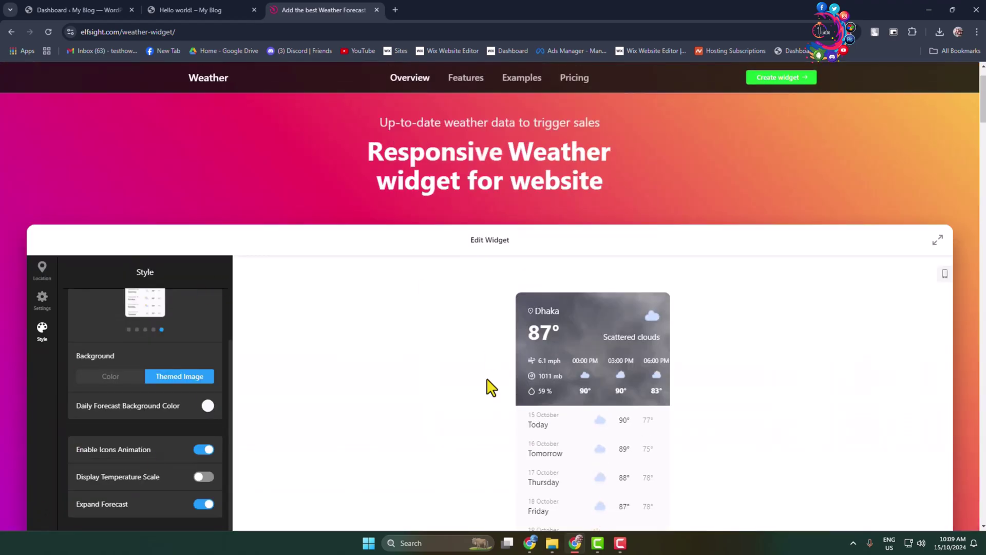
scroll(474, 389, down, 2)
scroll(443, 393, down, 1)
scroll(408, 333, up, 3)
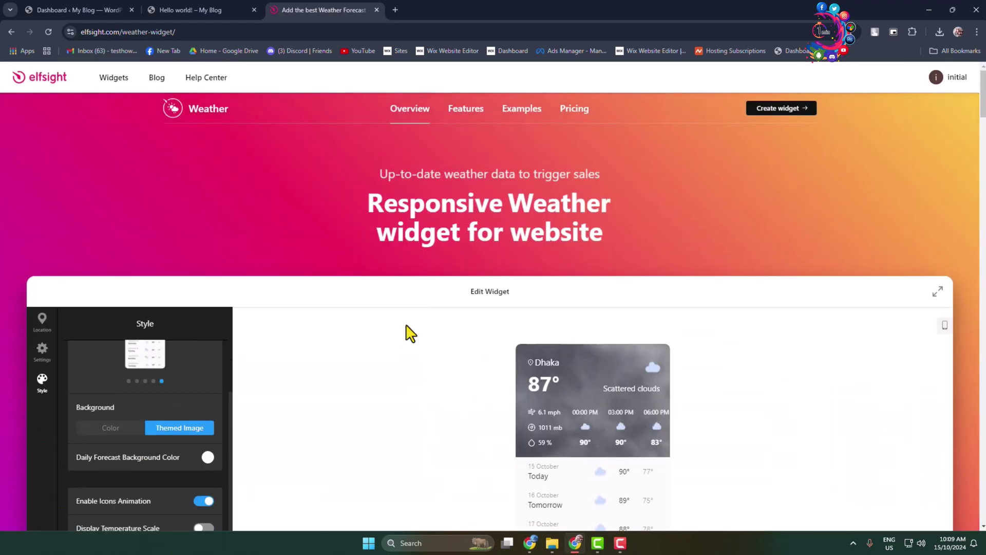
scroll(408, 333, down, 3)
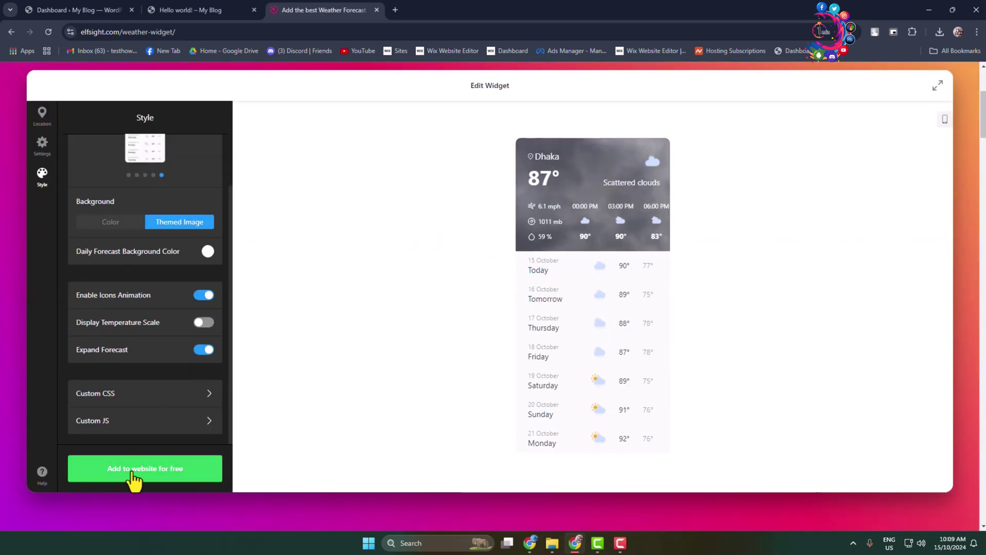
Publish the Dhaka widget under the Free plan and copy its Embed Code
click(142, 471)
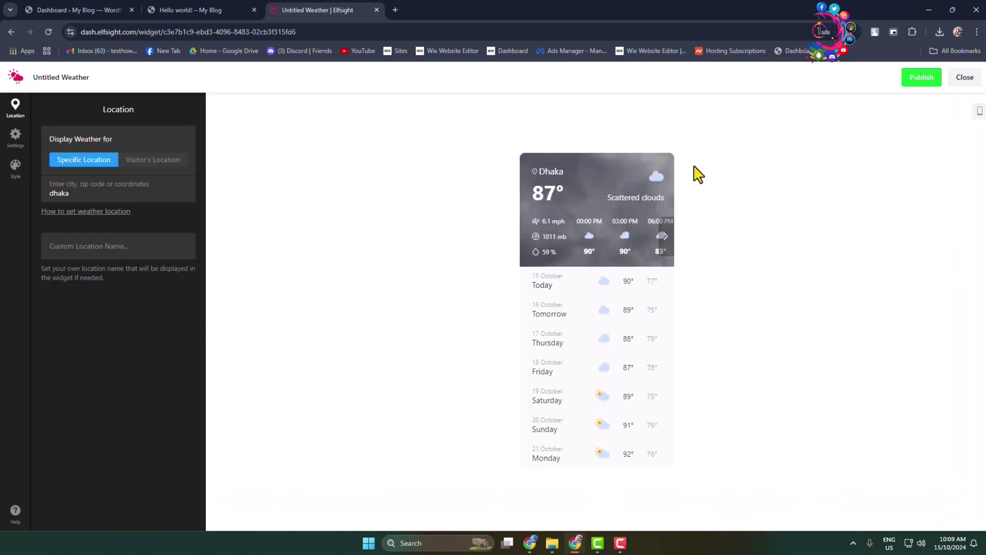
click(925, 80)
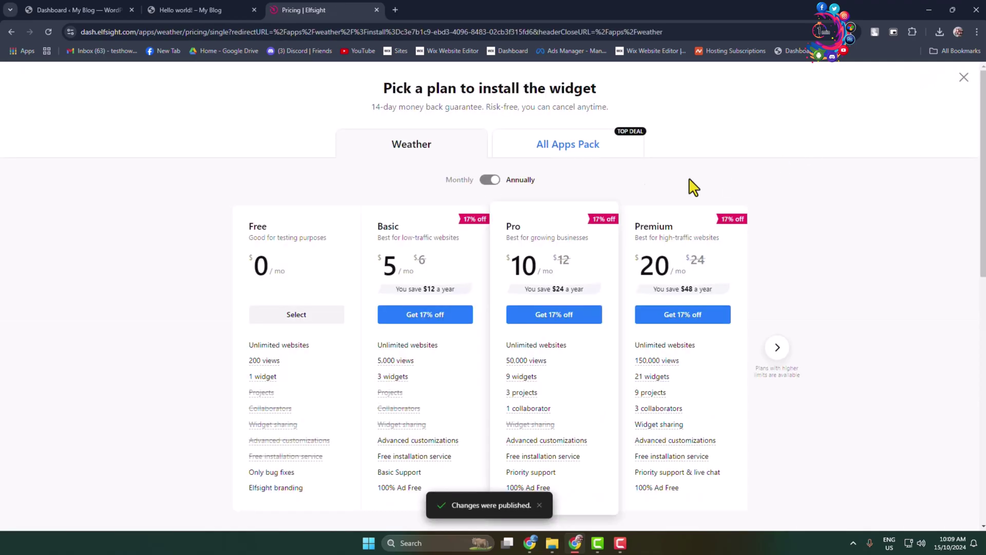
click(286, 322)
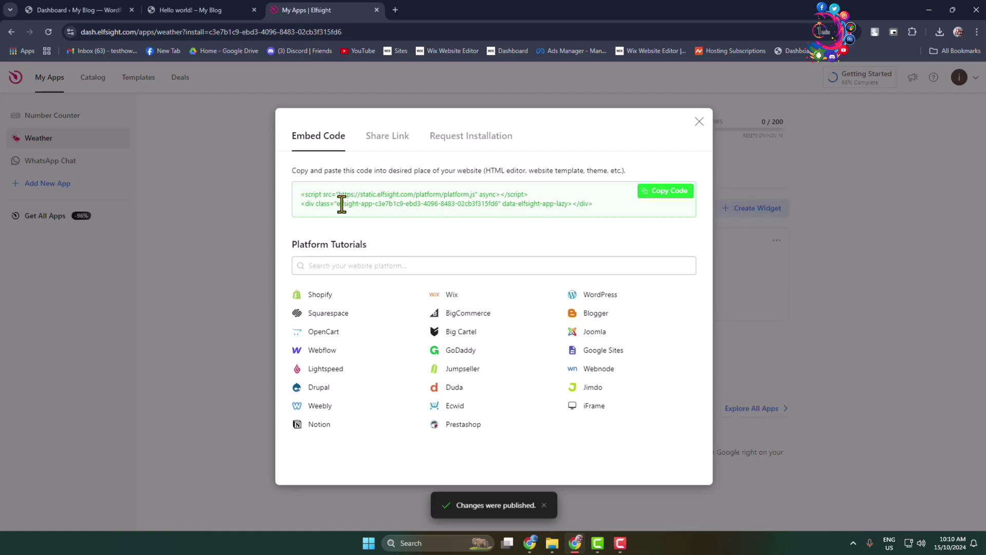
click(679, 193)
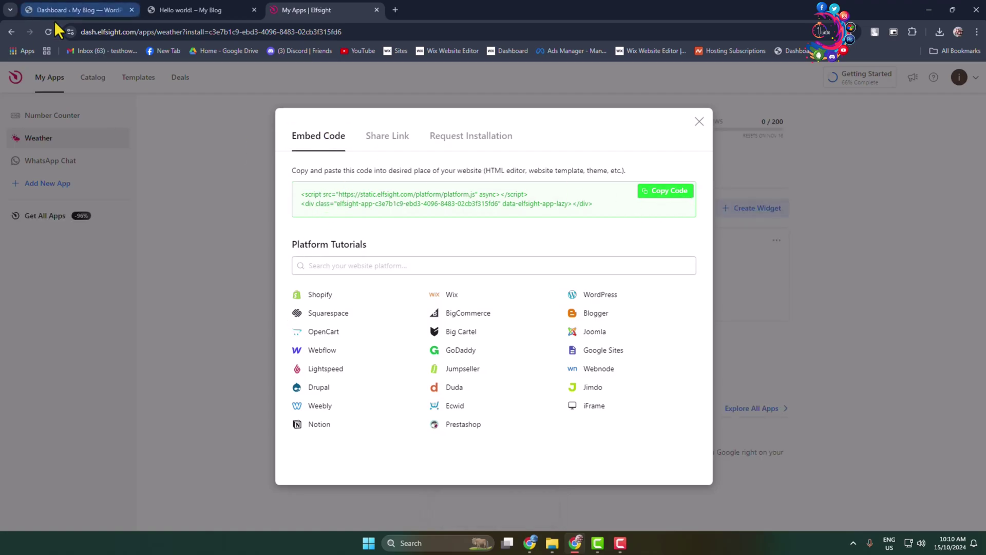
Paste the embed code into a Custom HTML block at the Main Sidebar's end and update
click(77, 32)
click(77, 10)
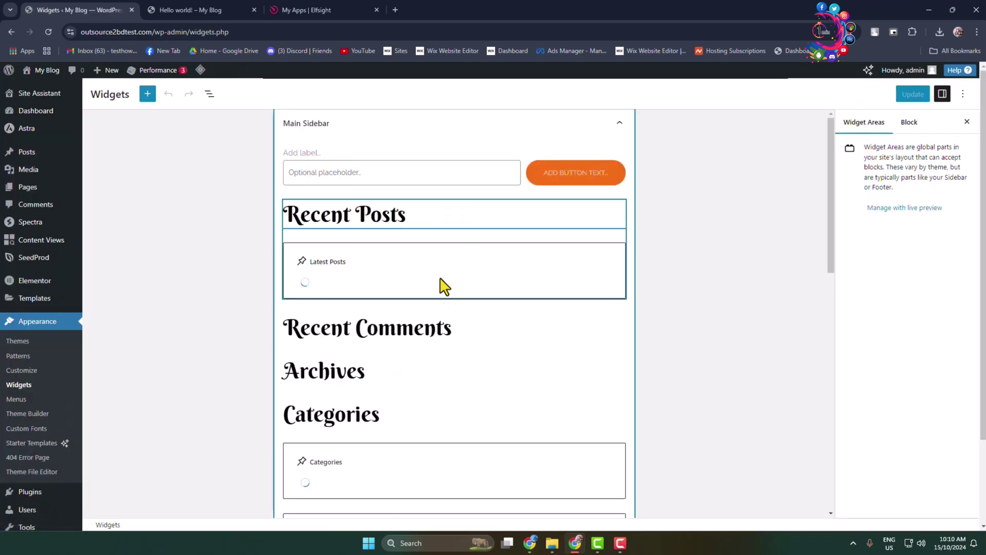
scroll(480, 381, down, 5)
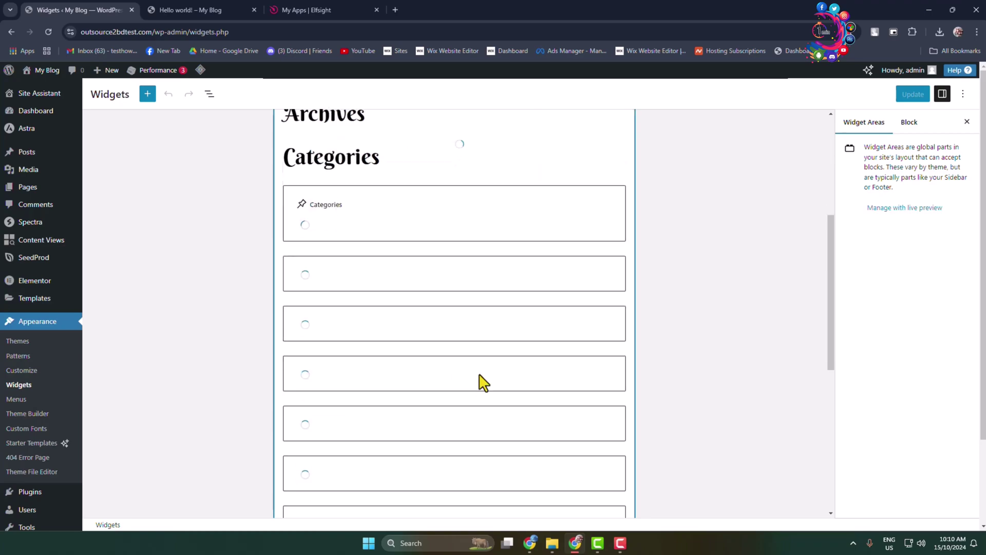
scroll(480, 385, down, 5)
scroll(469, 374, down, 2)
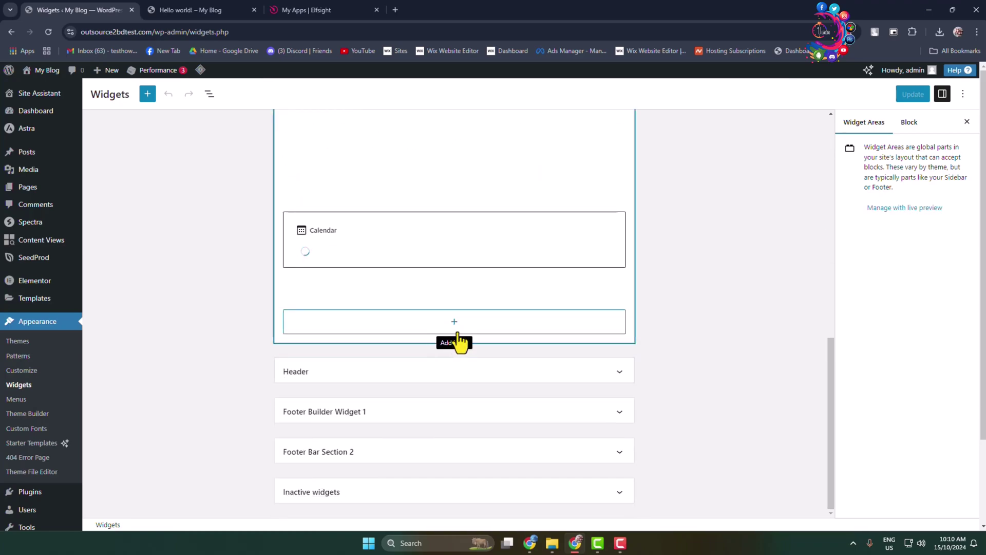
click(447, 325)
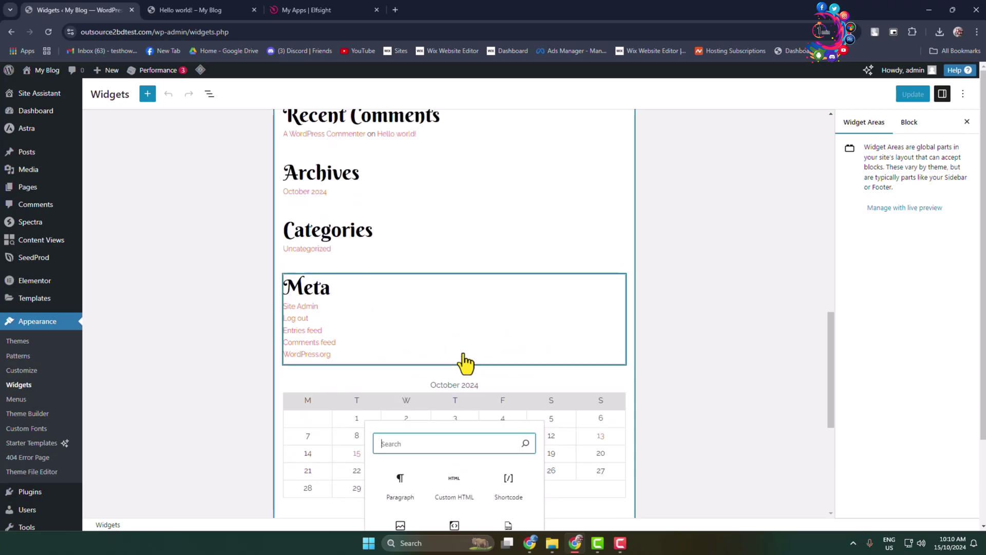
click(450, 493)
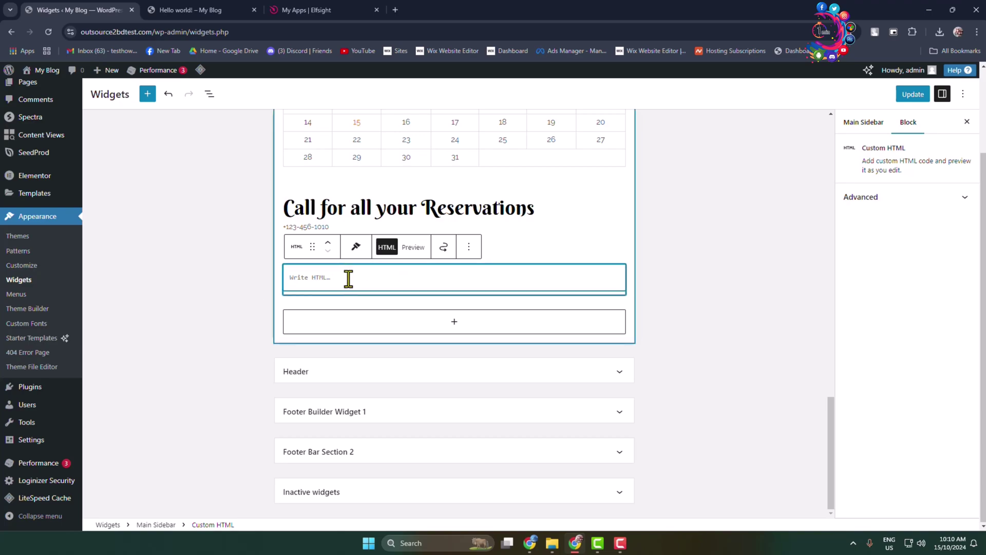
key(ctrl+v)
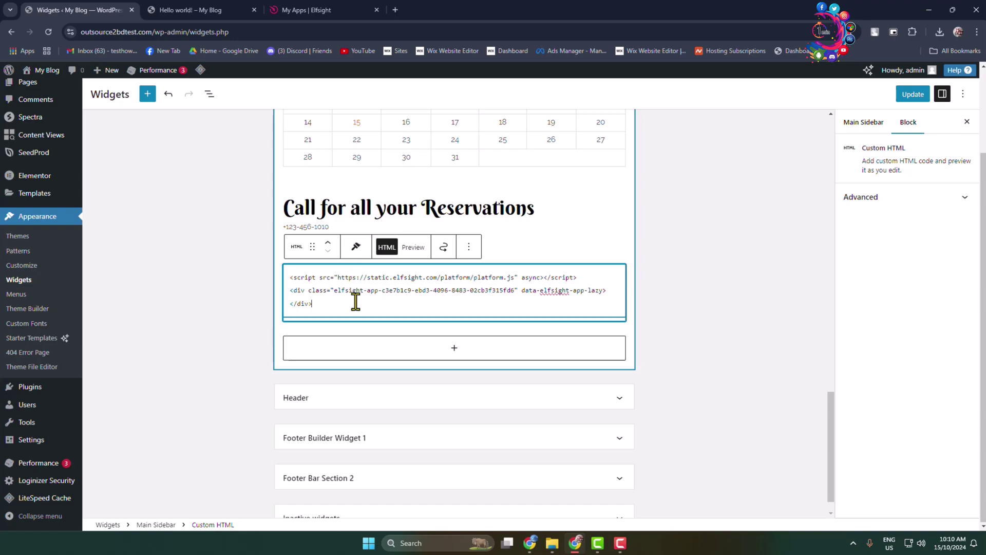
click(905, 96)
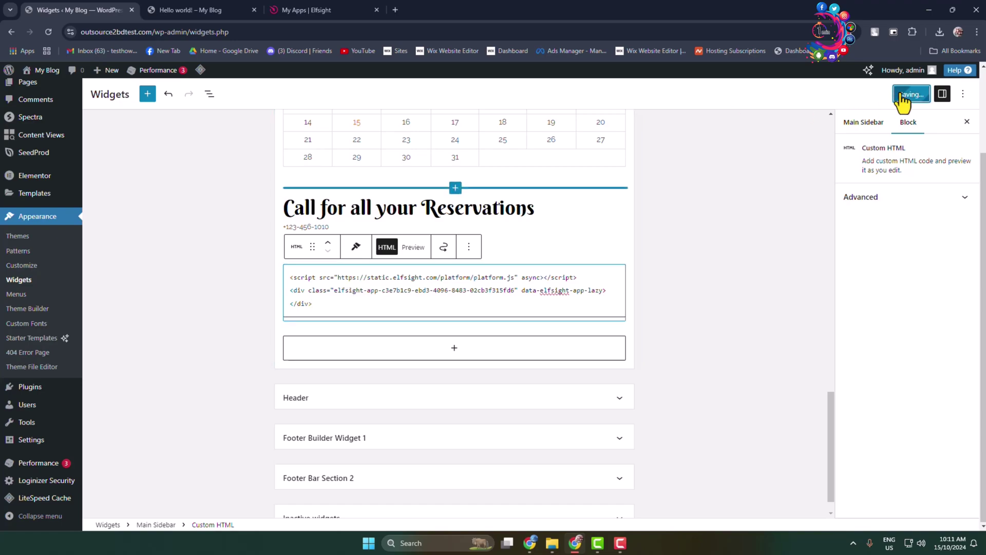
scroll(735, 488, up, 3)
scroll(734, 488, down, 2)
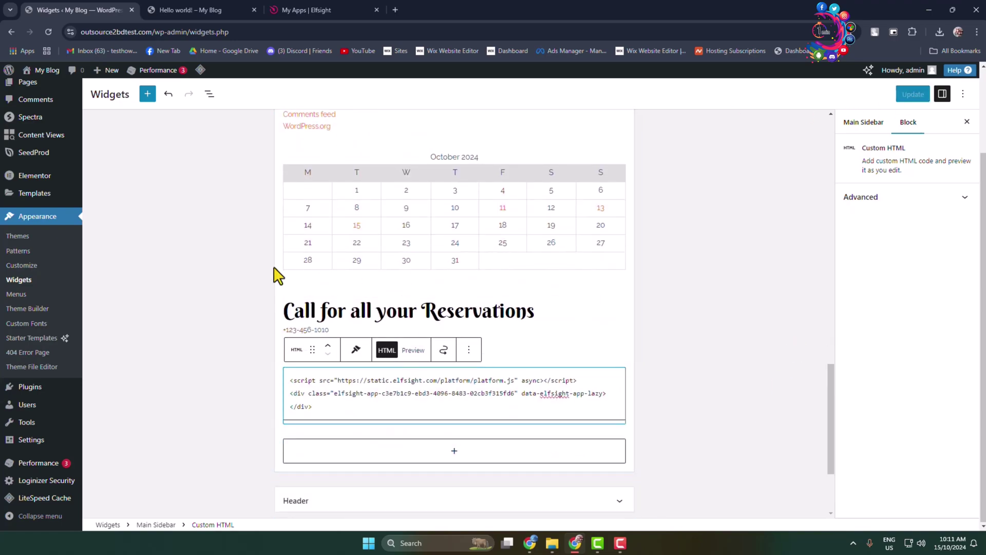
scroll(31, 154, up, 3)
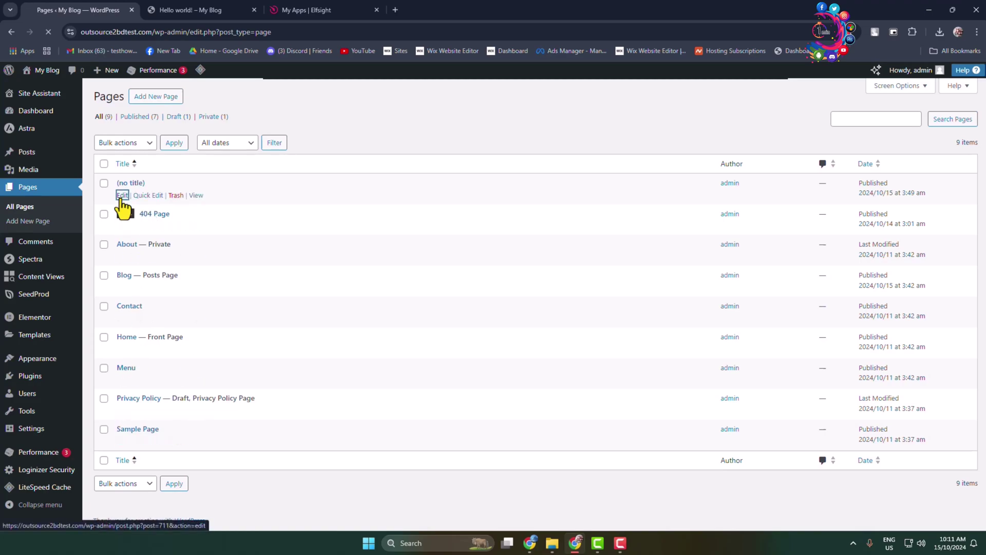
Paste the embed code into a Custom HTML block on the (no title) page and save
click(122, 195)
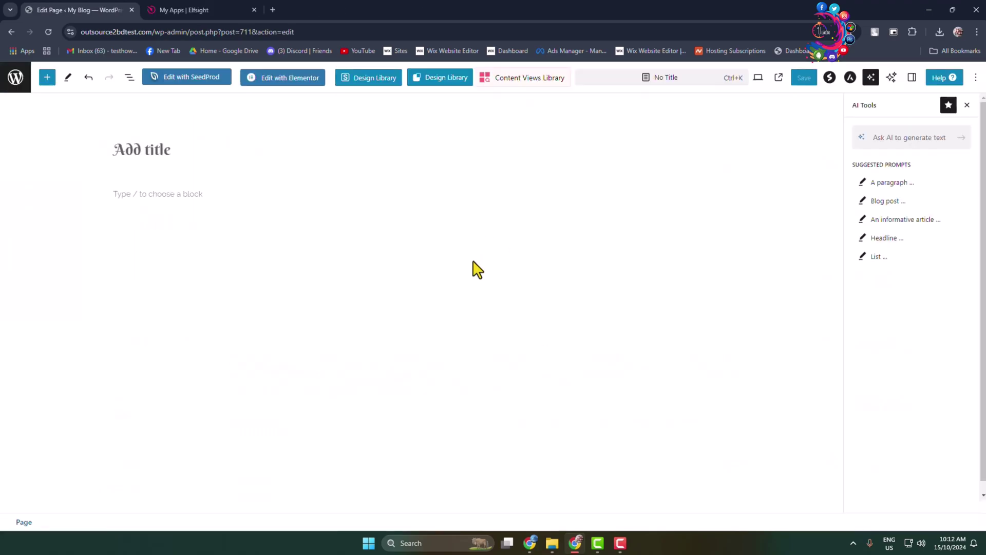
click(154, 196)
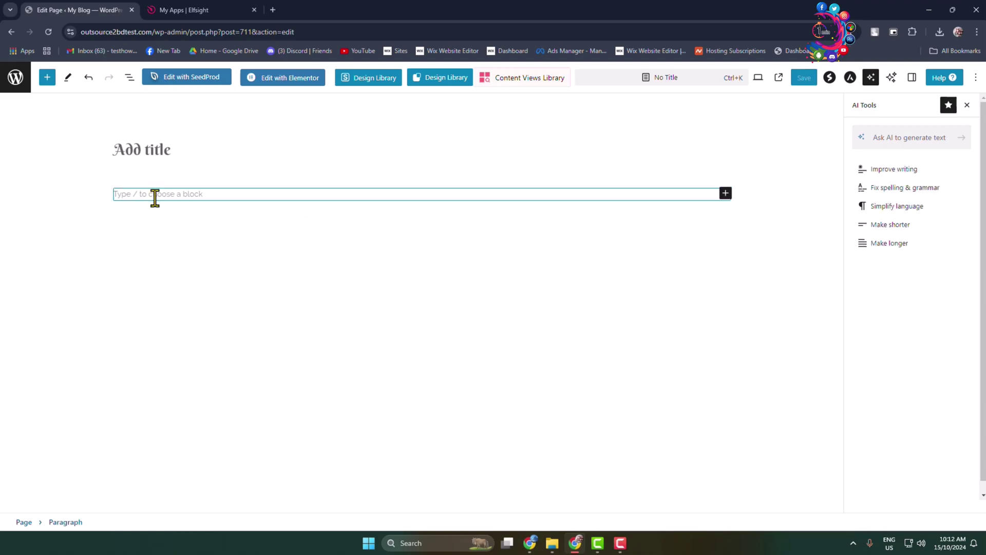
click(725, 194)
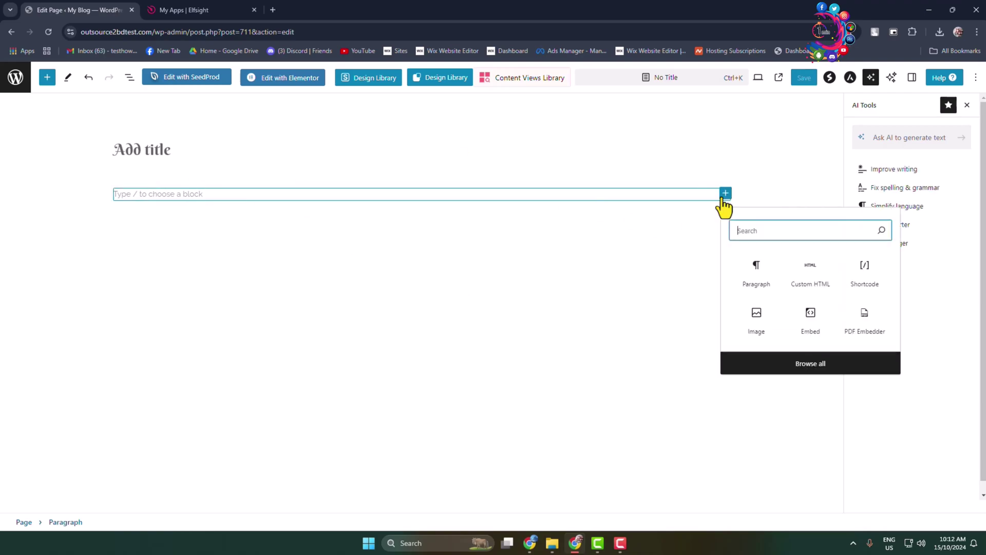
click(810, 274)
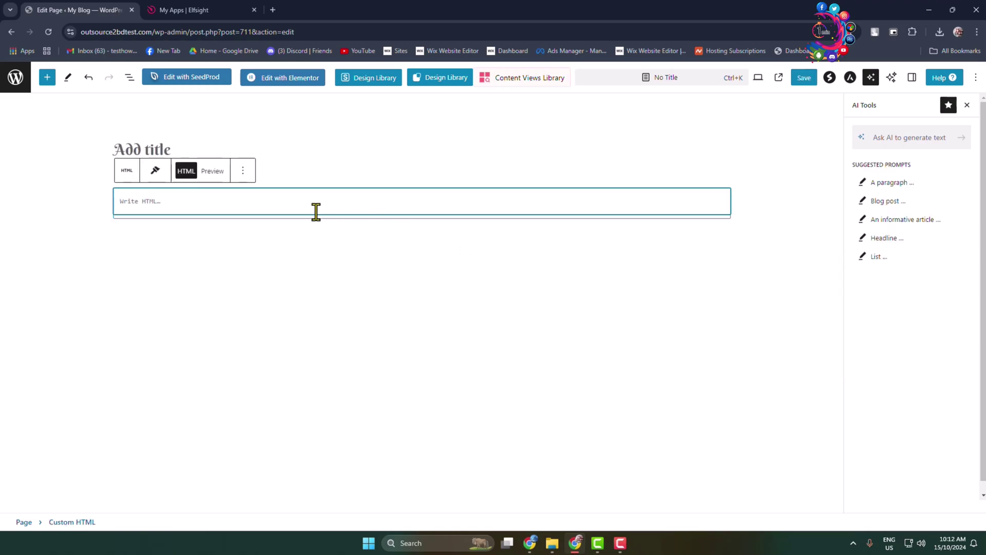
key(ctrl+v)
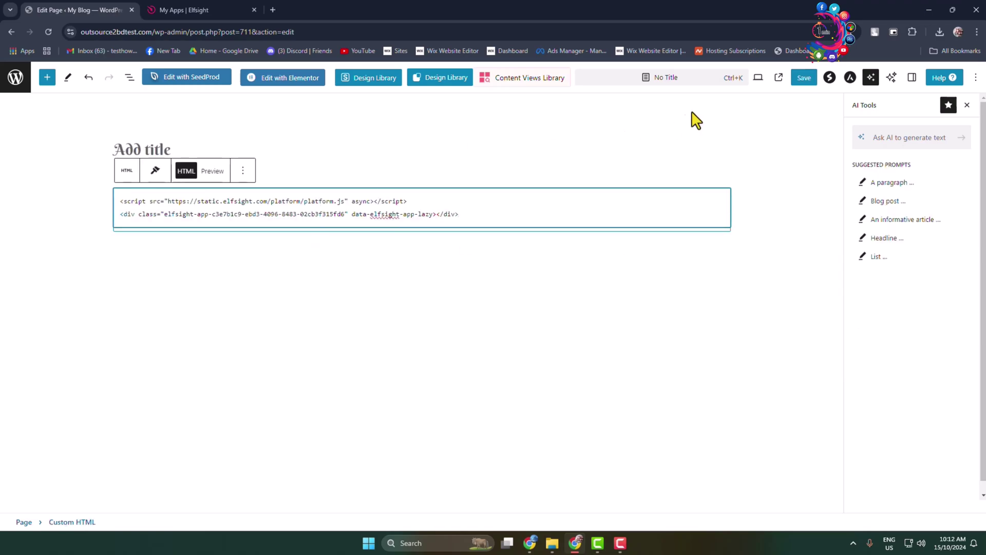
click(801, 86)
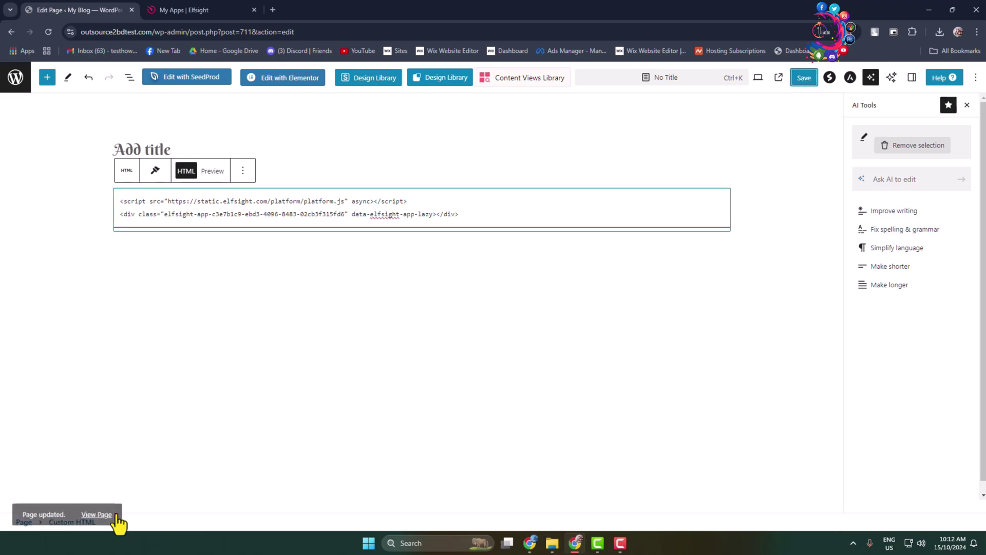
right_click(95, 508)
key(Escape)
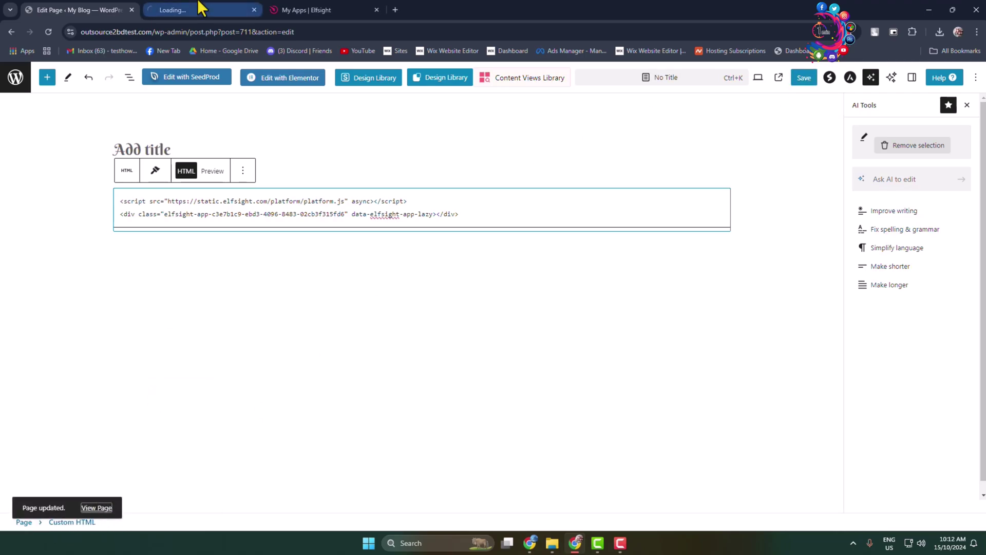
Switch to the My Blog tab showing the live Dhaka forecast widget
click(196, 9)
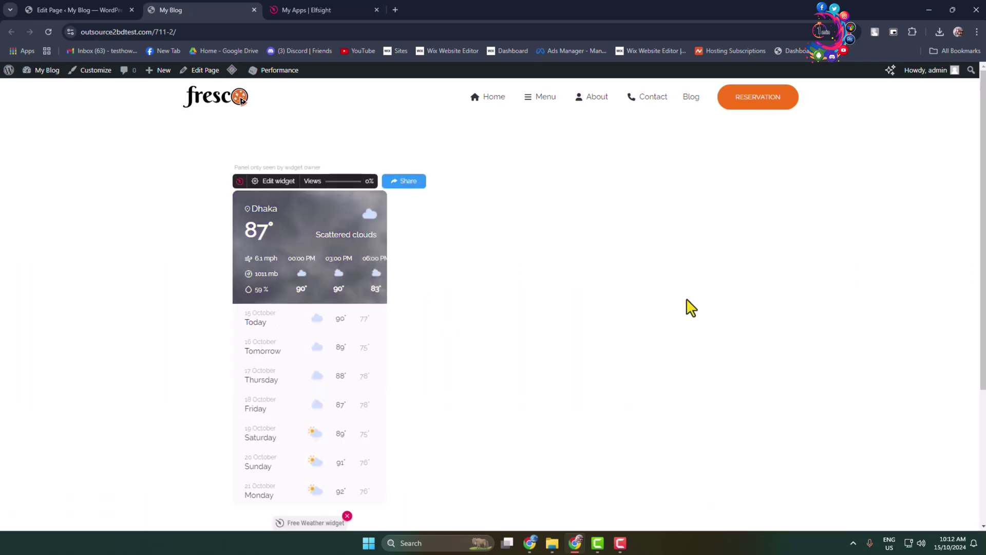
scroll(681, 307, down, 2)
scroll(666, 313, down, 1)
scroll(617, 324, up, 3)
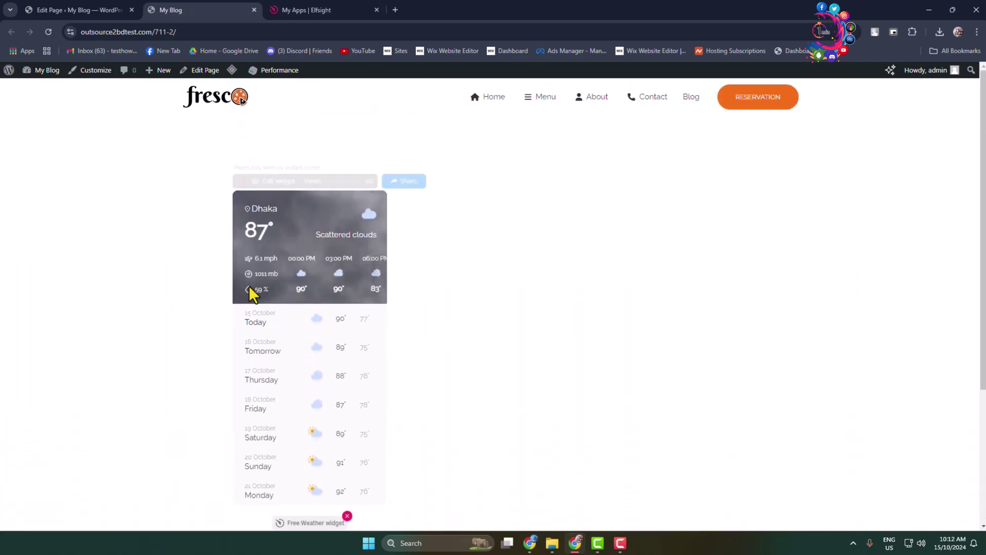